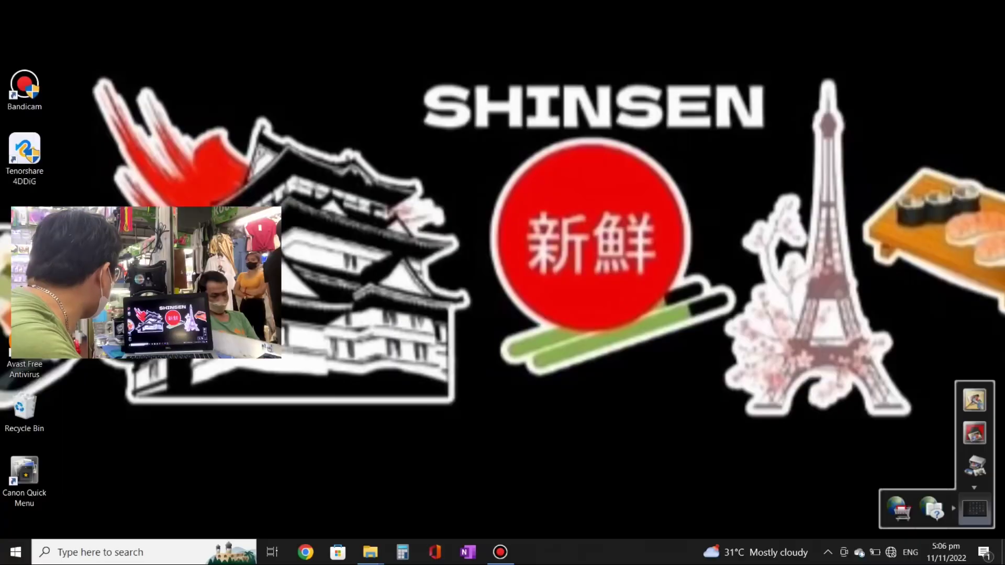
- Close the surplus File Explorer windows and bring up the one that remains
mouse_move(370, 553)
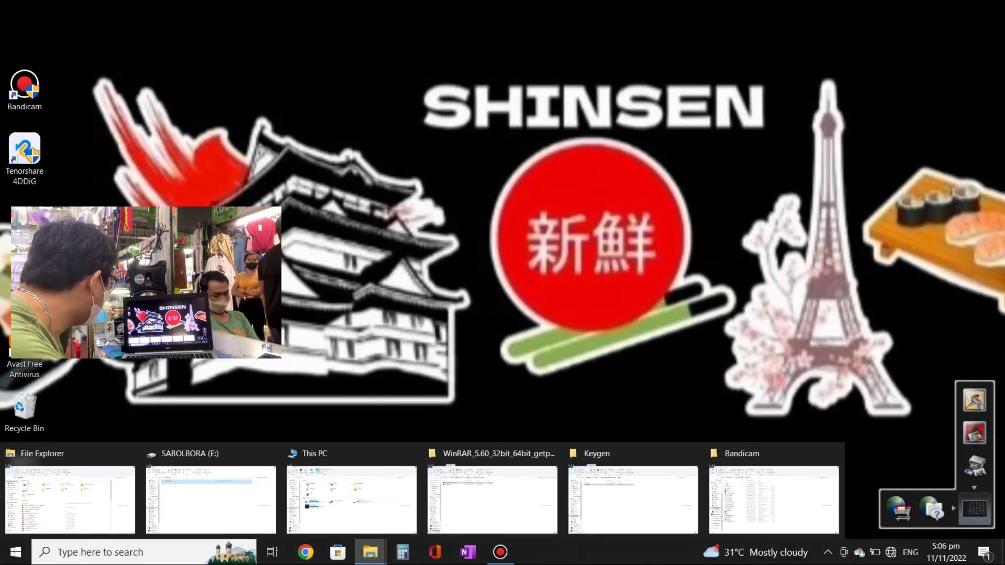
left_click(410, 454)
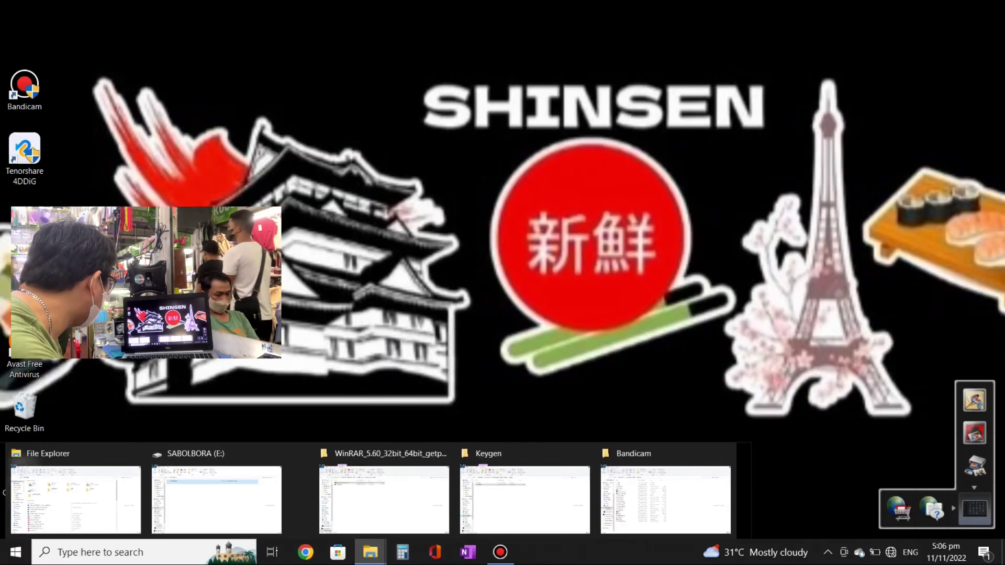
left_click(426, 453)
left_click(498, 454)
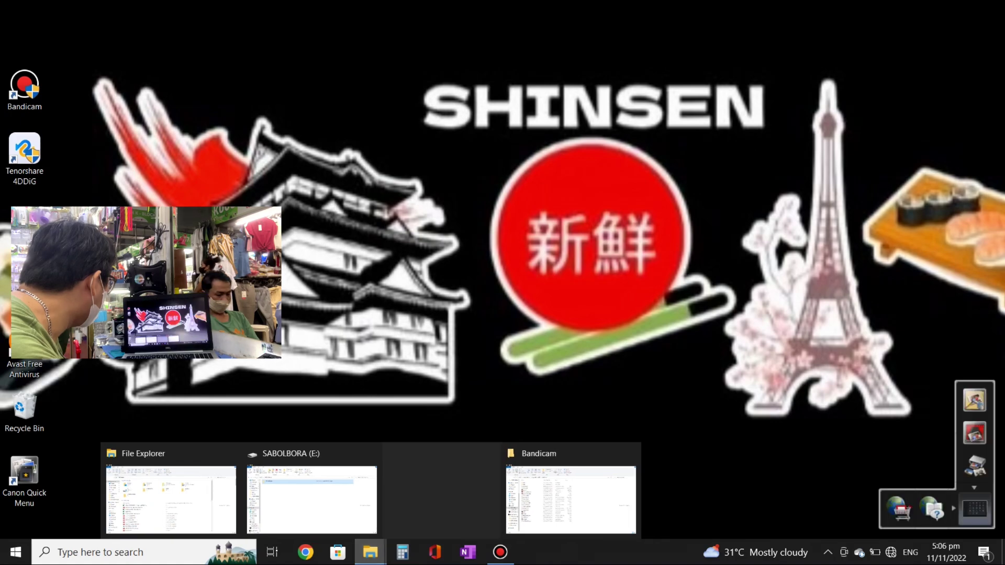
left_click(566, 453)
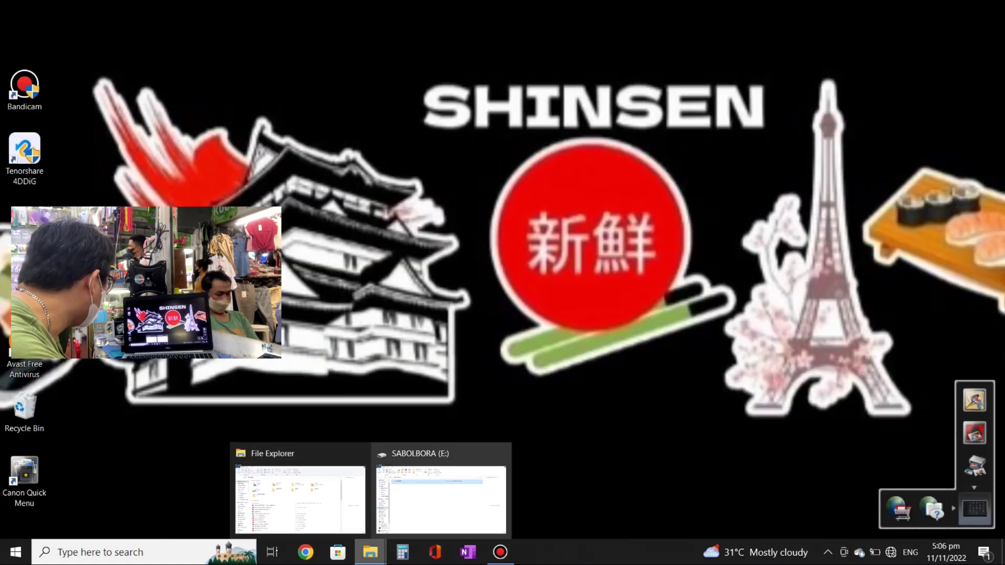
left_click(500, 453)
left_click(370, 498)
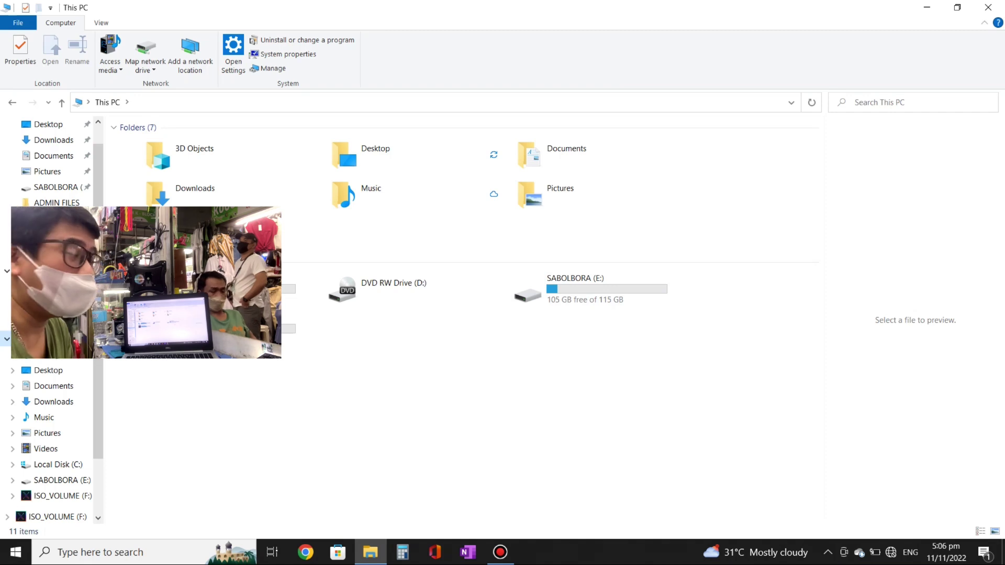
- Open the E: drive from This PC and examine which files and folders it shows
double_click(579, 289)
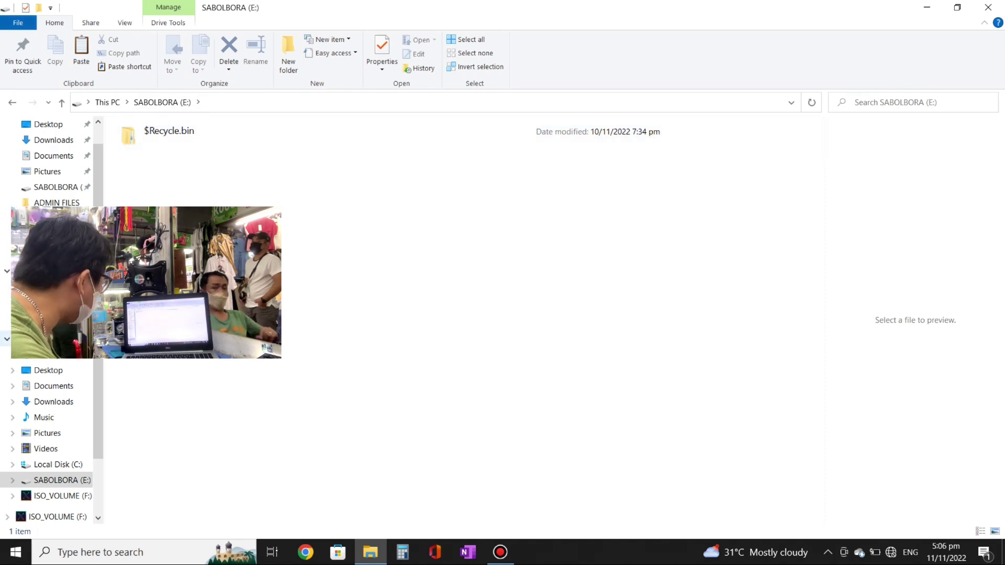
key("alt+Up")
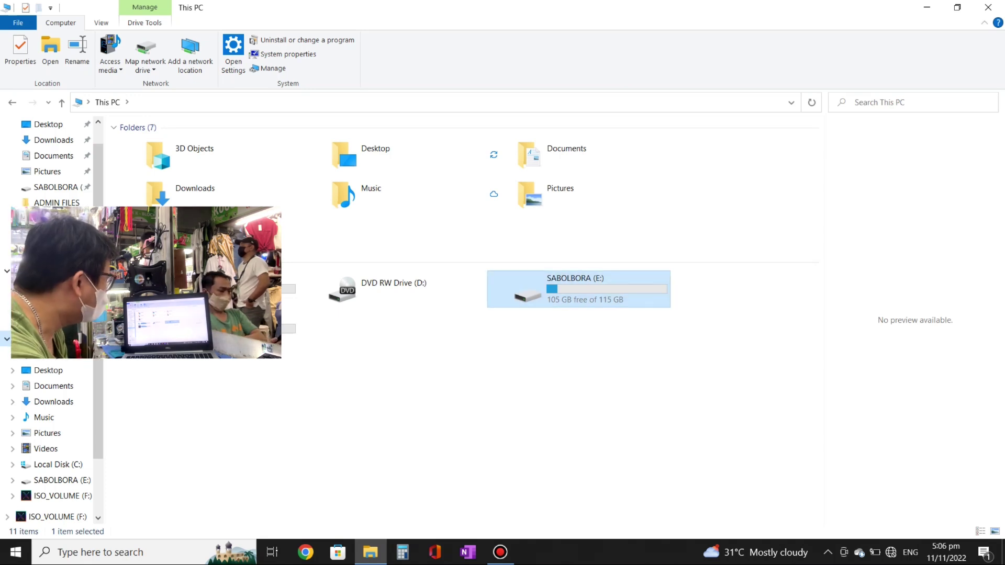
key("Return")
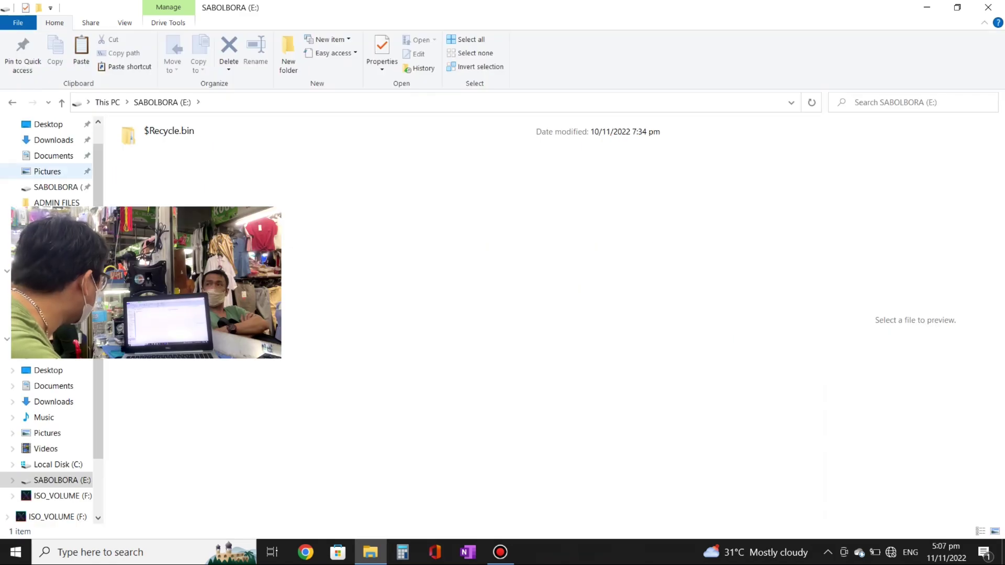
- Find the USB Show application in the Downloads folder, run it as administrator, and minimize File Explorer
left_click(54, 140)
scroll(377, 369, "down", 20)
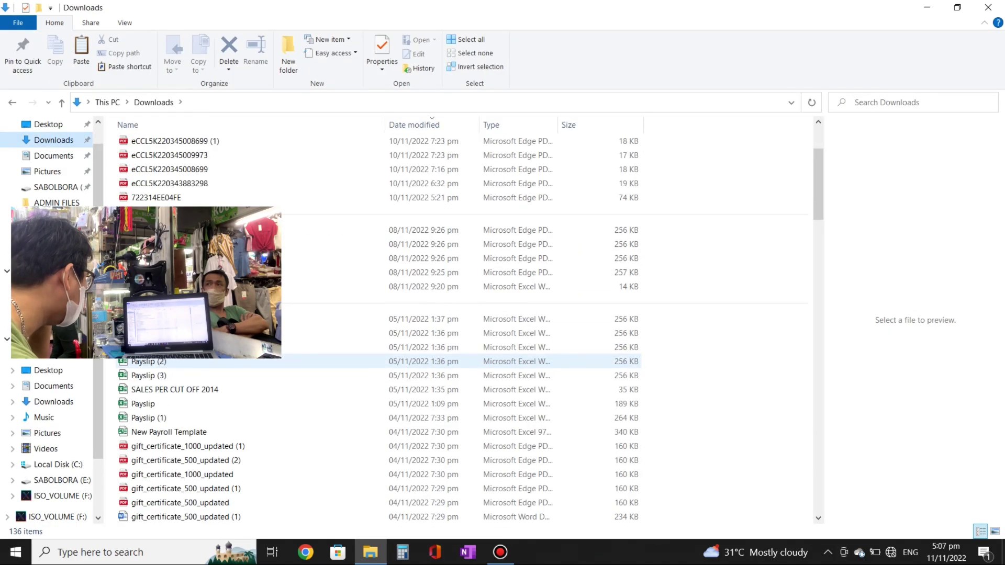
scroll(377, 372, "down", 10)
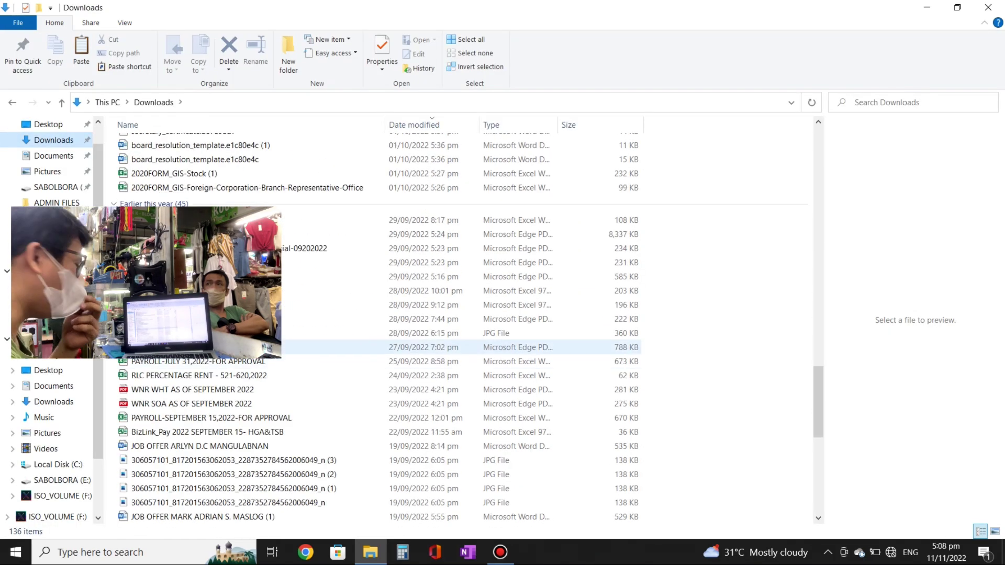
scroll(376, 380, "down", 2)
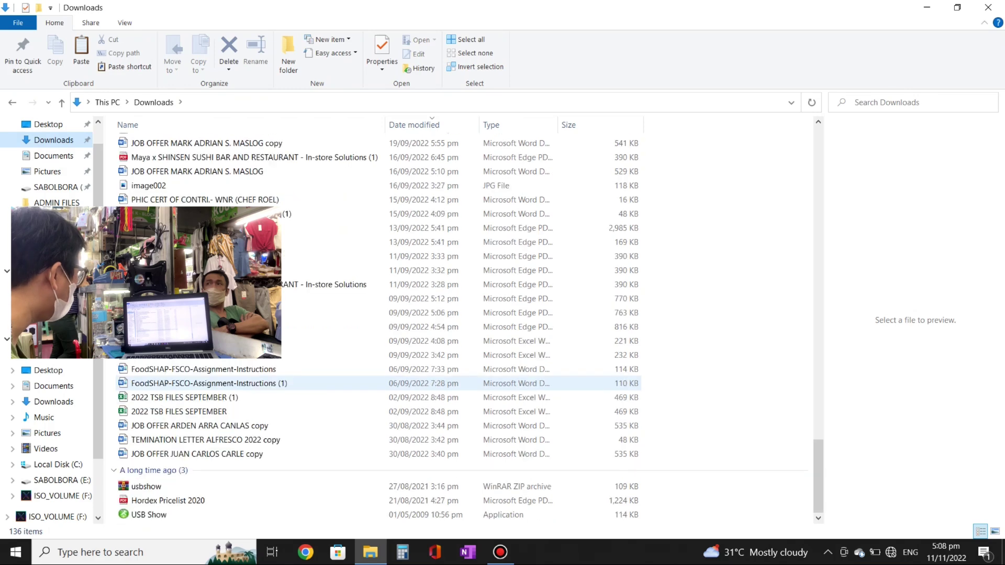
left_click(157, 515)
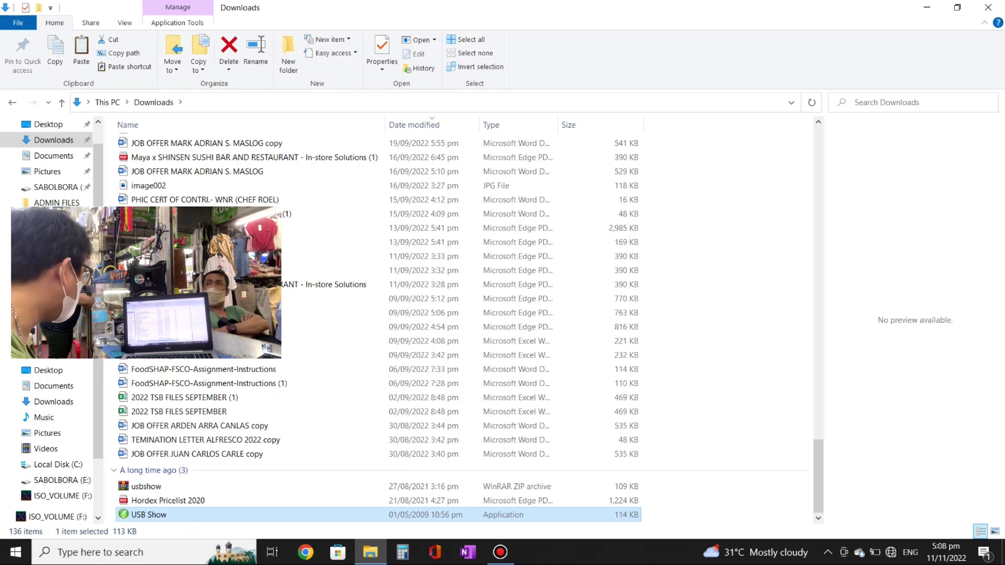
right_click(158, 515)
left_click(215, 175)
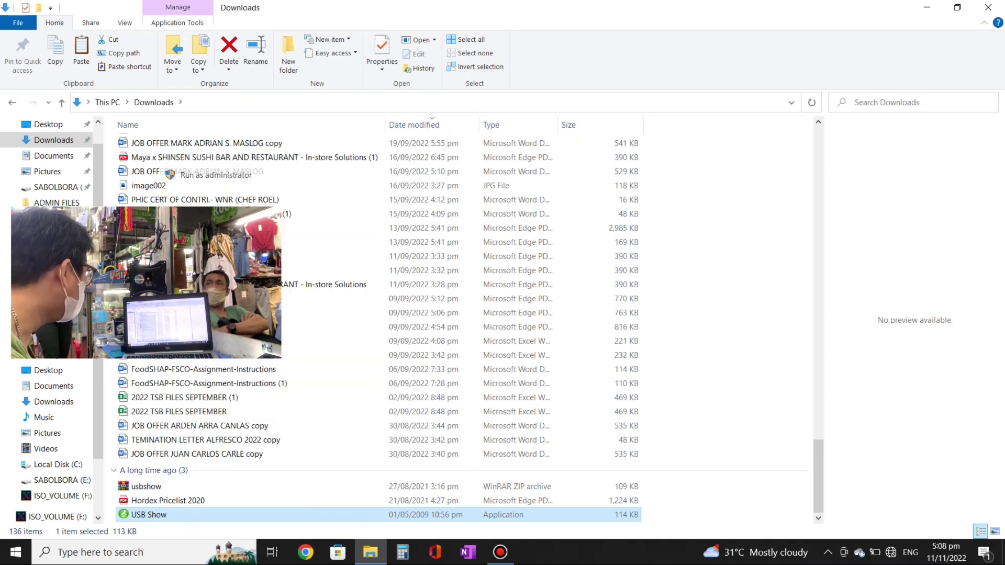
left_click(927, 8)
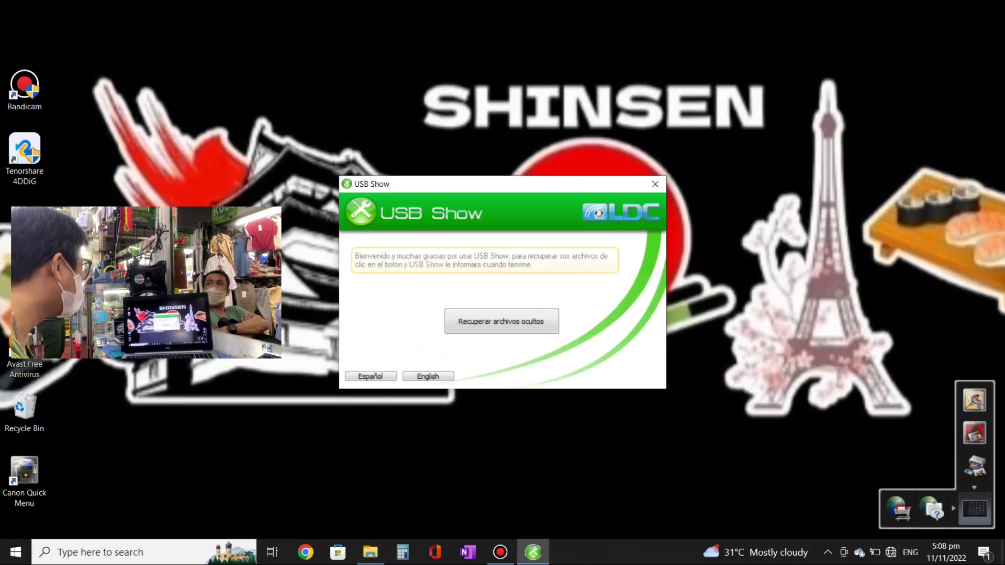
- Switch USB Show to English and recover the hidden files on the E: drive
left_click(428, 377)
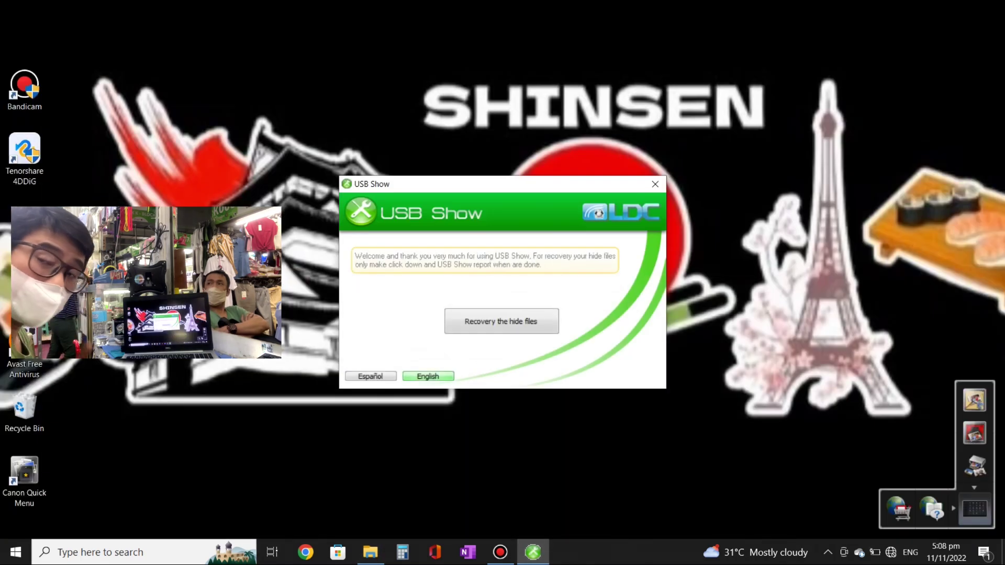
left_click(455, 321)
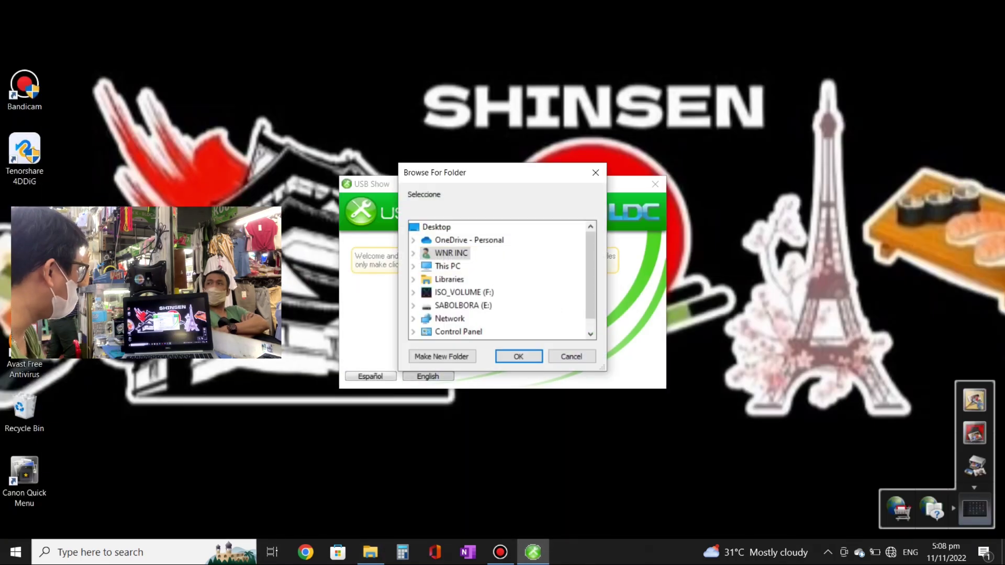
left_click(456, 305)
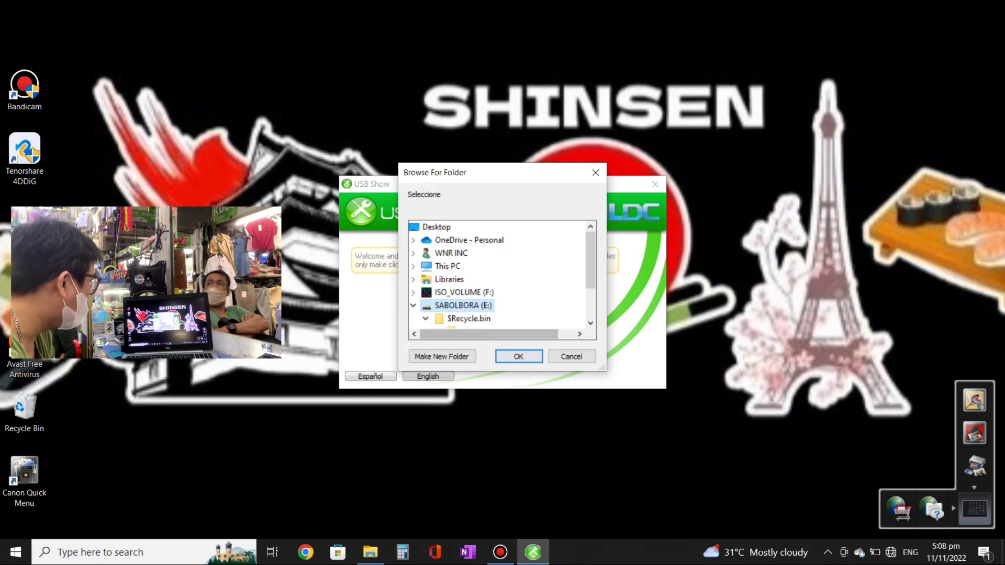
key("Return")
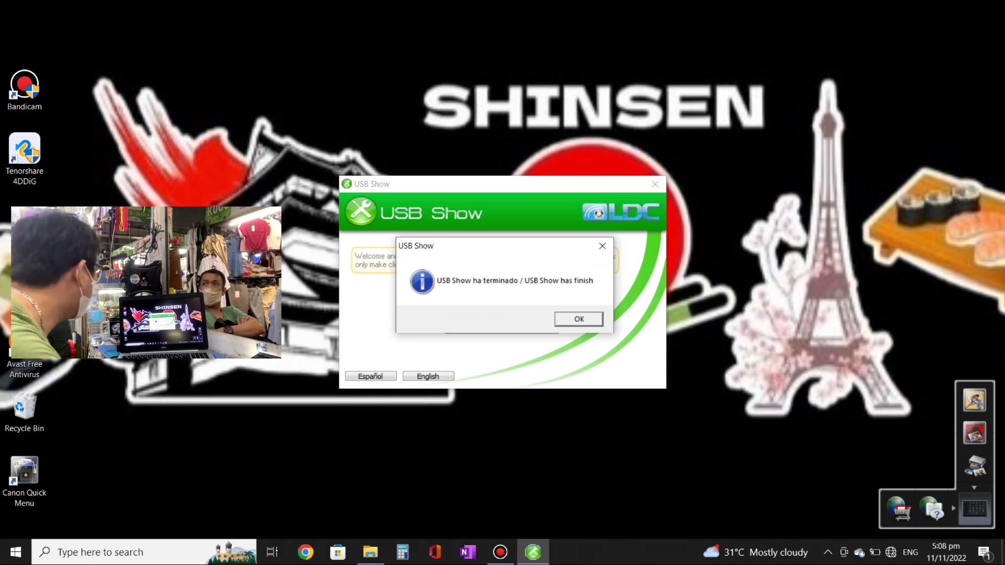
key("Return")
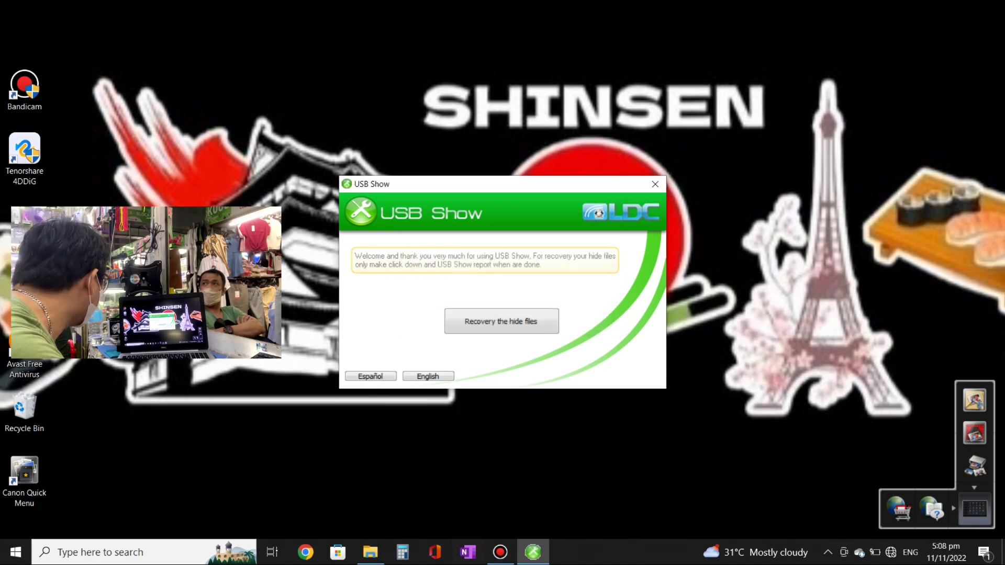
- Return to File Explorer and open the unnamed folder on the E: drive to review its contents
key("alt+Tab")
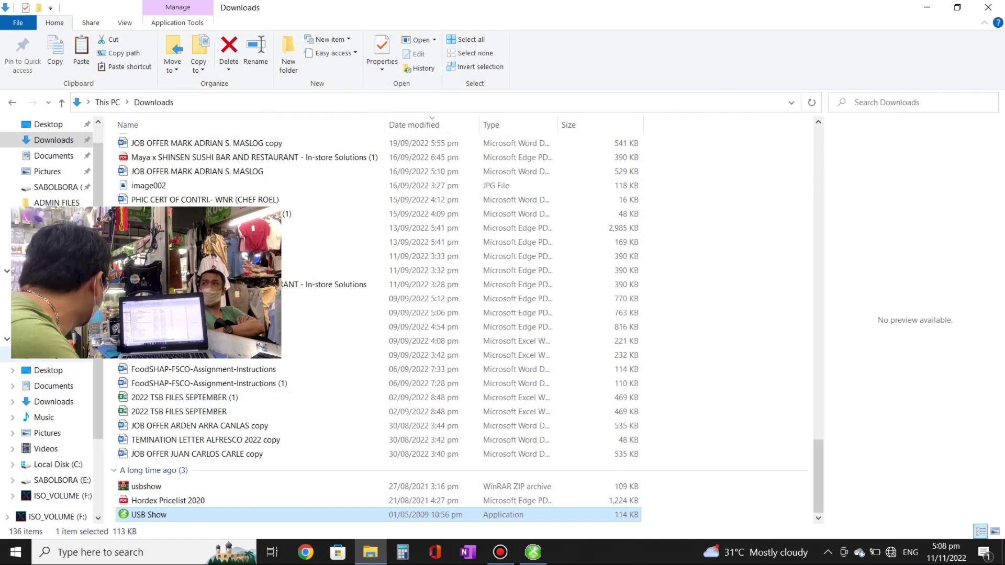
key("alt+Up")
double_click(582, 288)
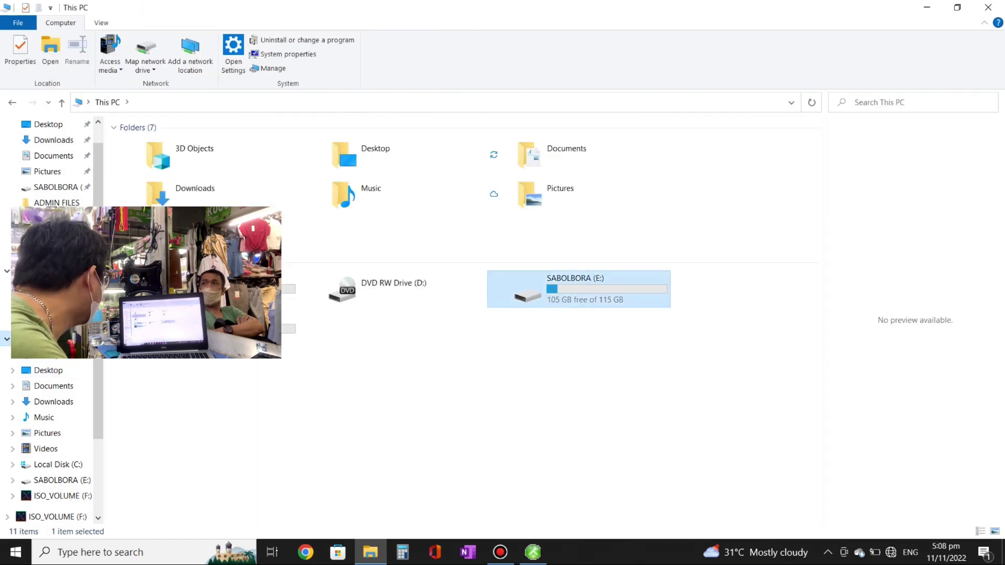
left_click(366, 136)
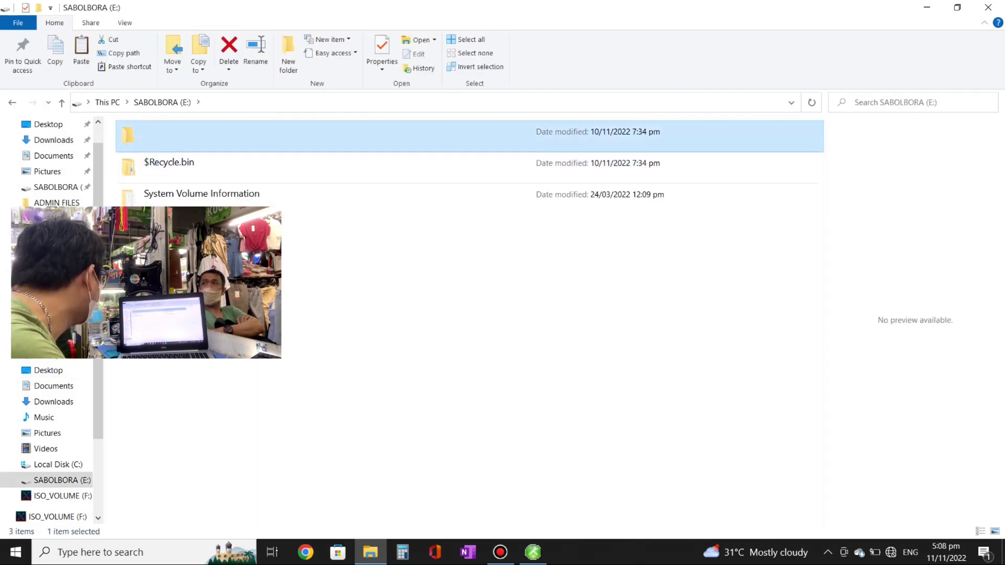
key("Return")
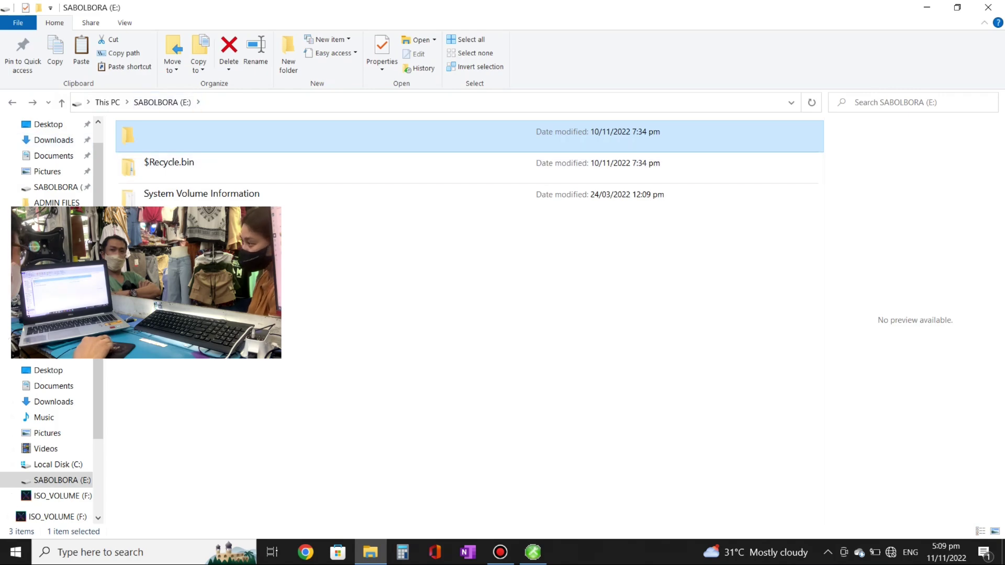
key("Return")
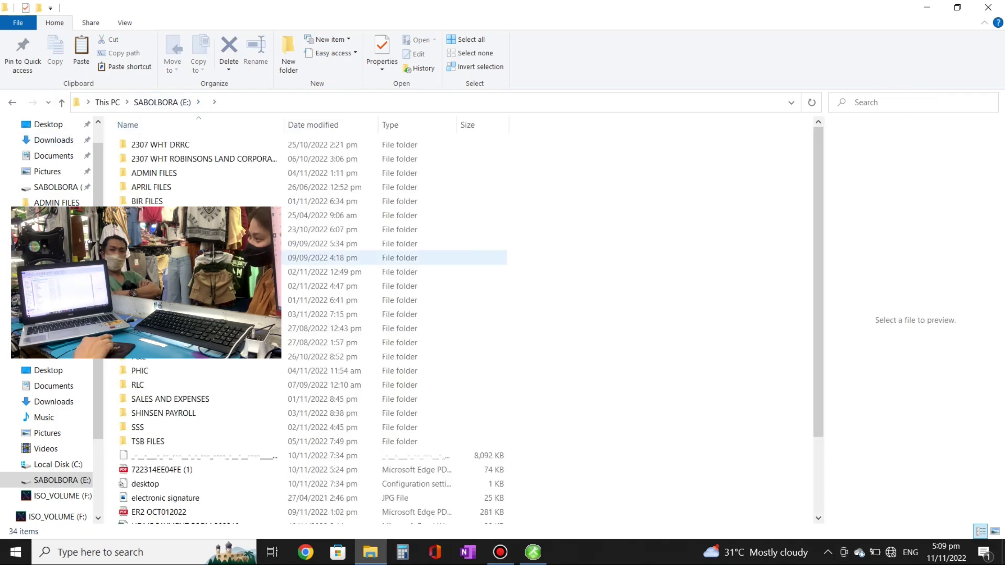
scroll(314, 314, "down", 2)
scroll(314, 314, "up", 3)
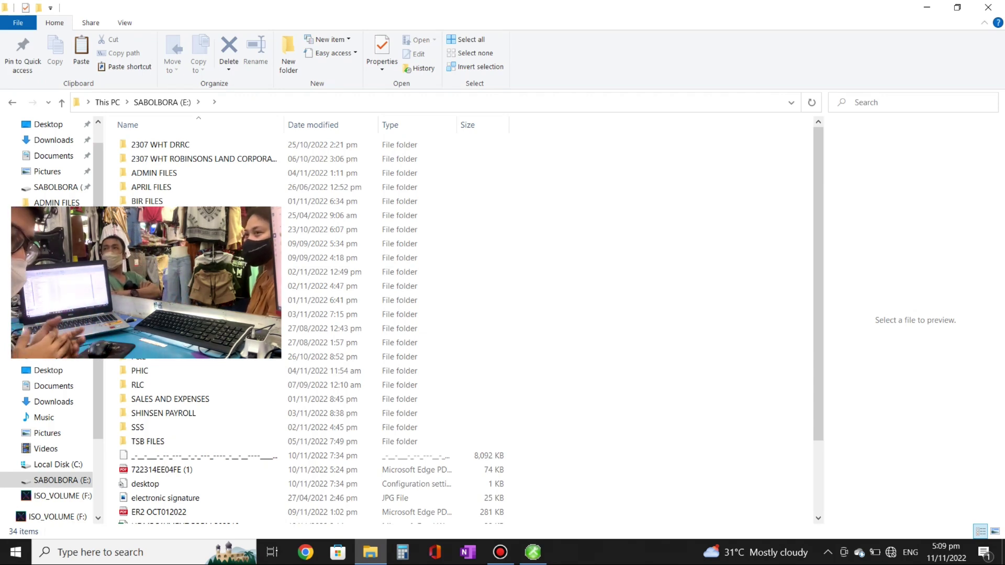
- Copy all files and folders inside the E: drive's unnamed folder
left_click(324, 201)
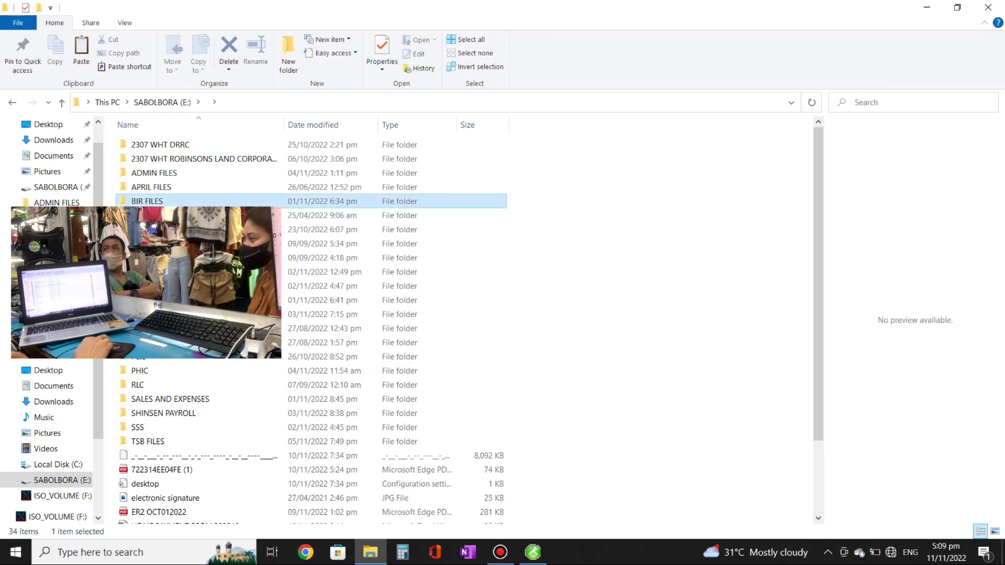
key("ctrl+a")
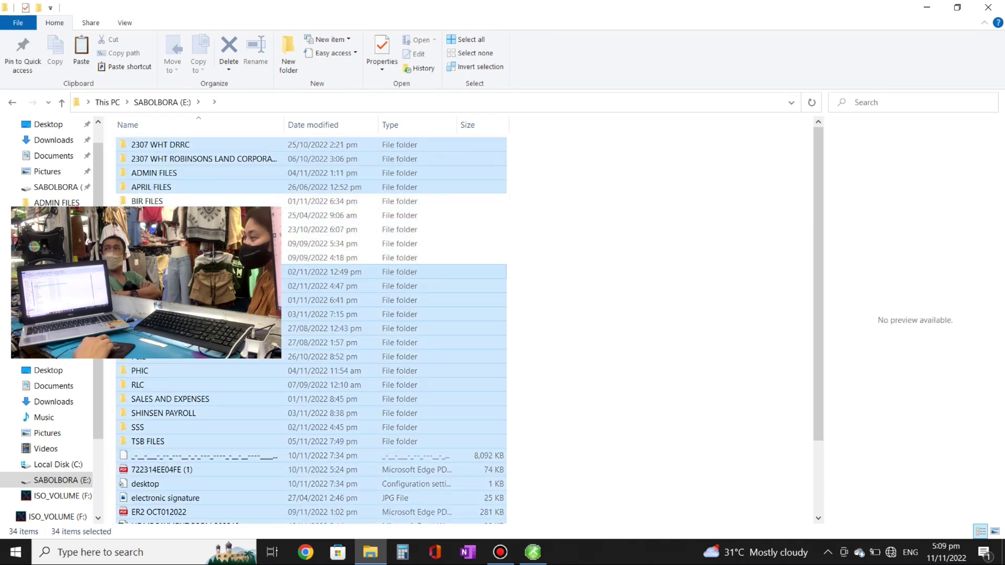
left_click(325, 272)
key("ctrl+a")
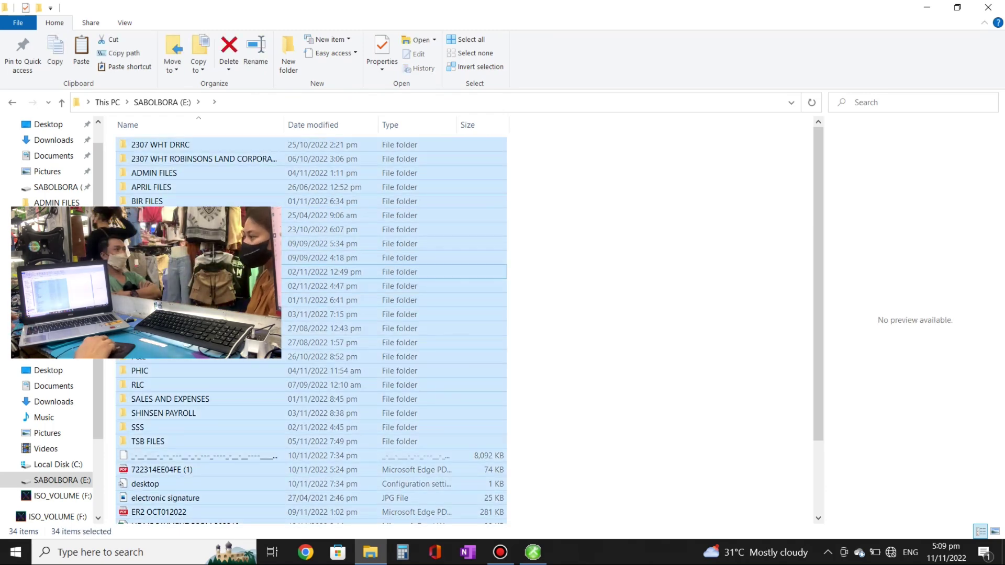
right_click(370, 292)
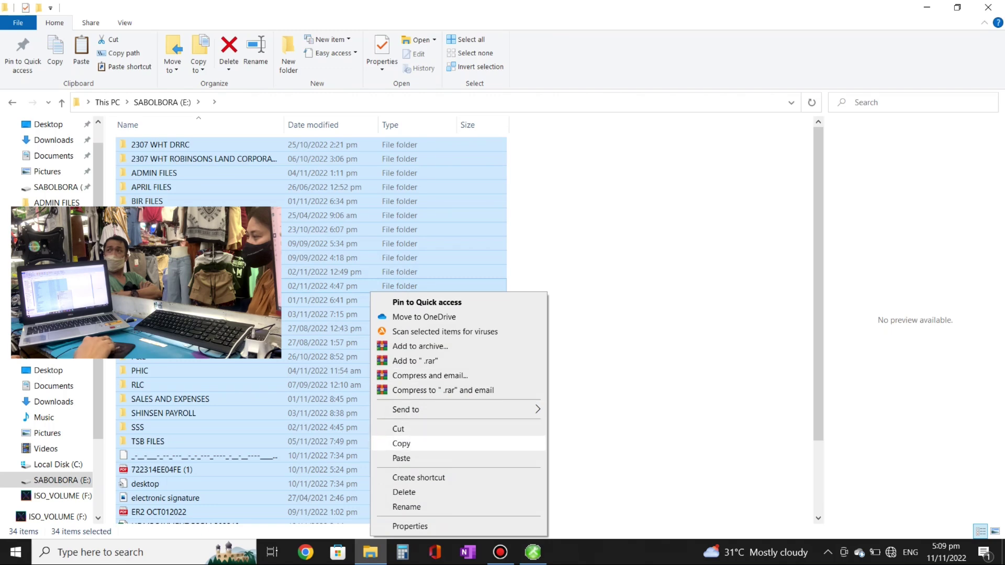
left_click(402, 443)
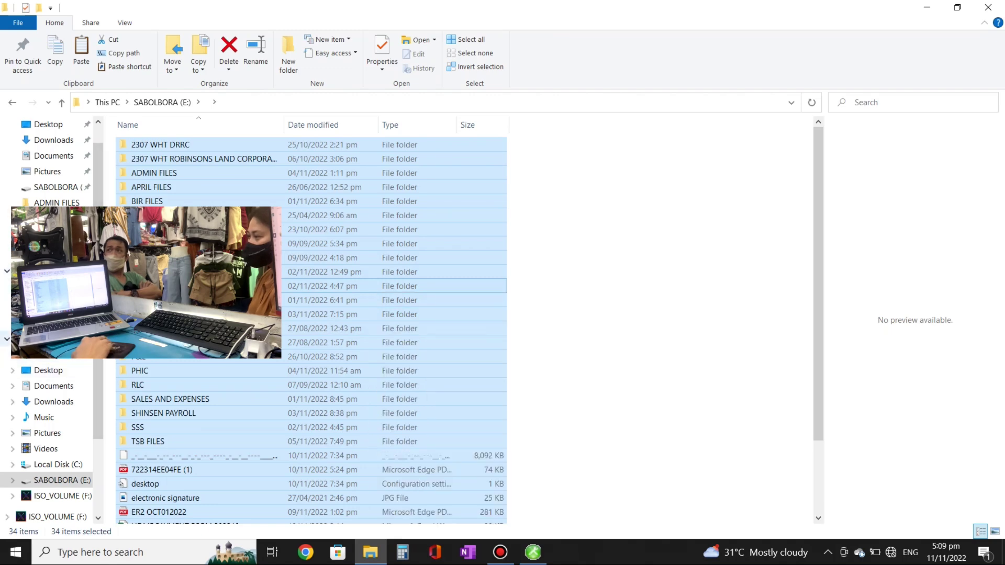
- Create a new folder on the desktop named "usb back up"
left_click(50, 355)
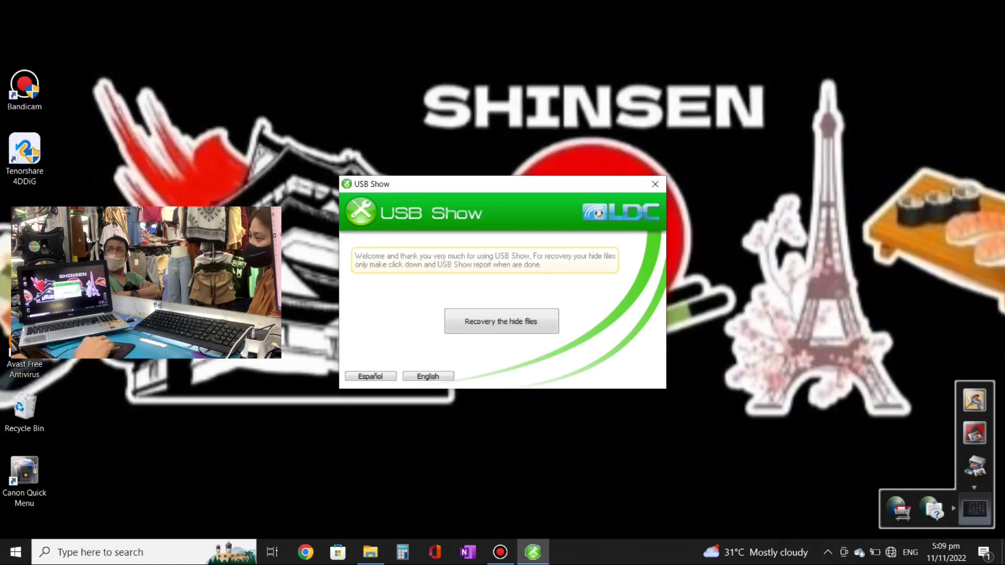
right_click(328, 53)
mouse_move(357, 160)
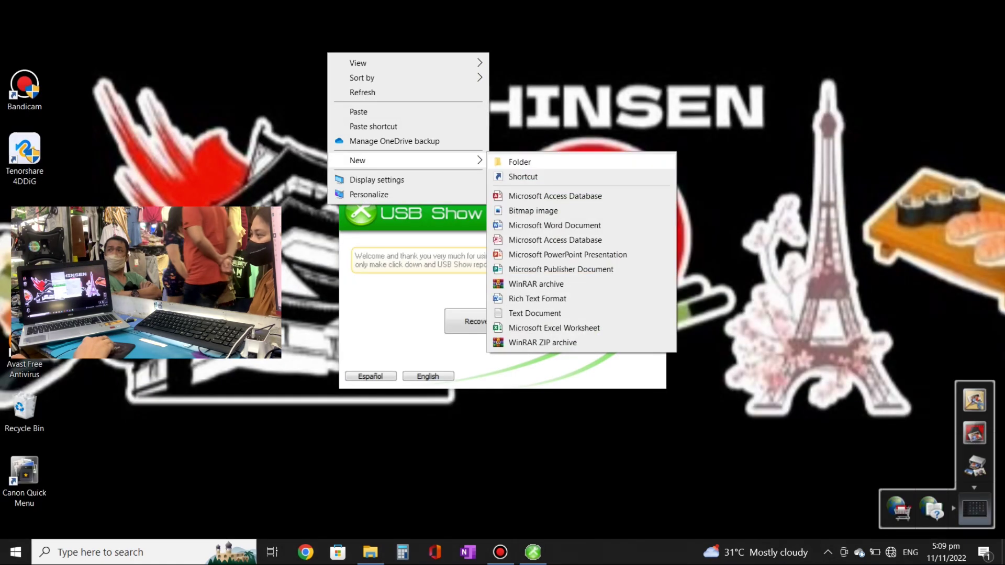
left_click(518, 161)
type("us")
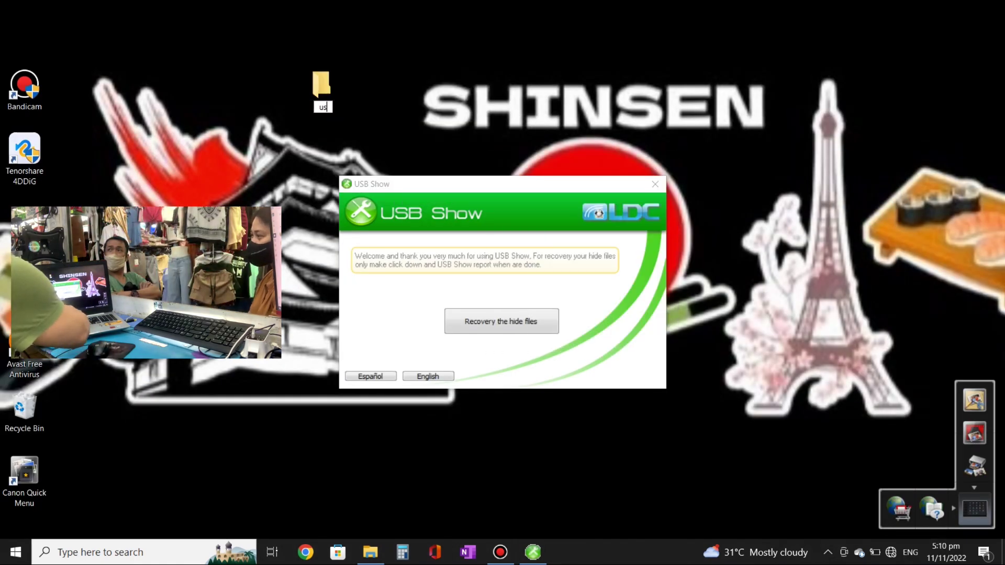
type("b back up")
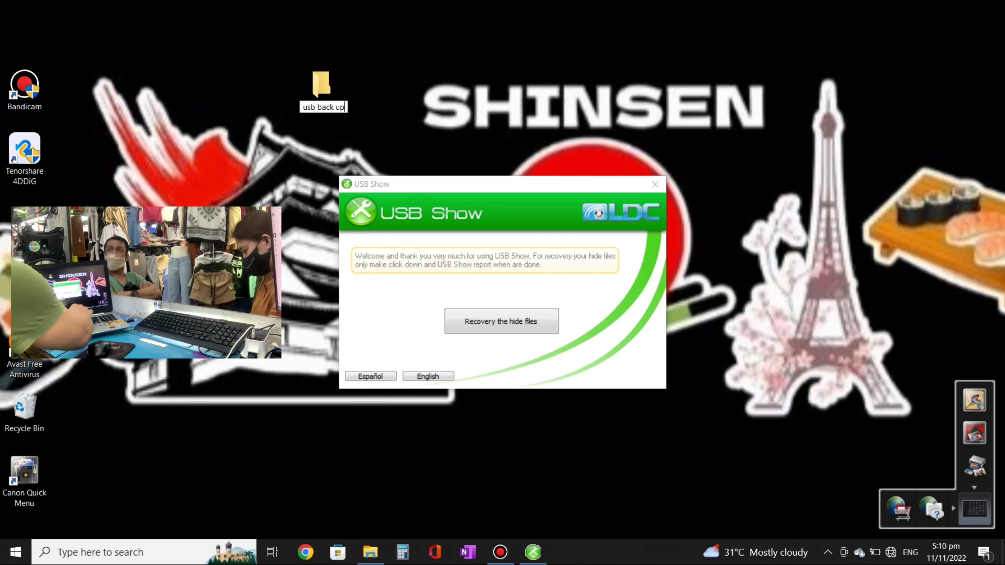
key("Return")
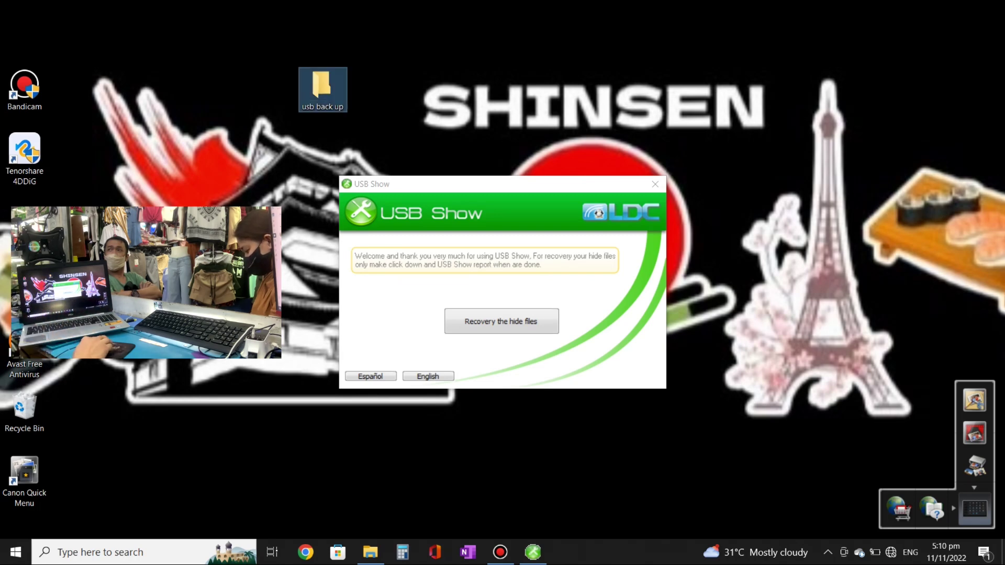
- Paste the copied files into the "usb back up" folder and enlarge its window
key("Return")
right_click(728, 375)
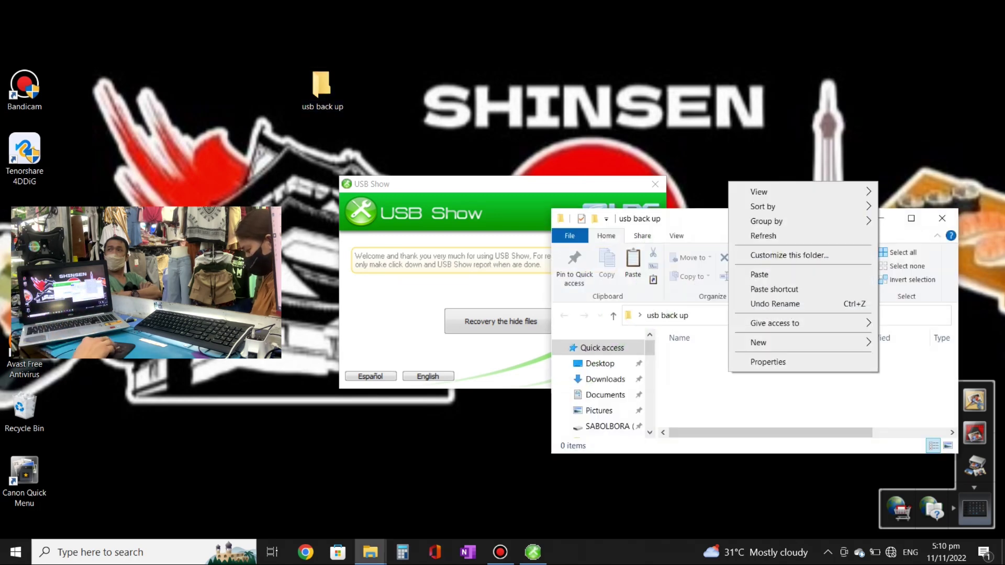
left_click(832, 269)
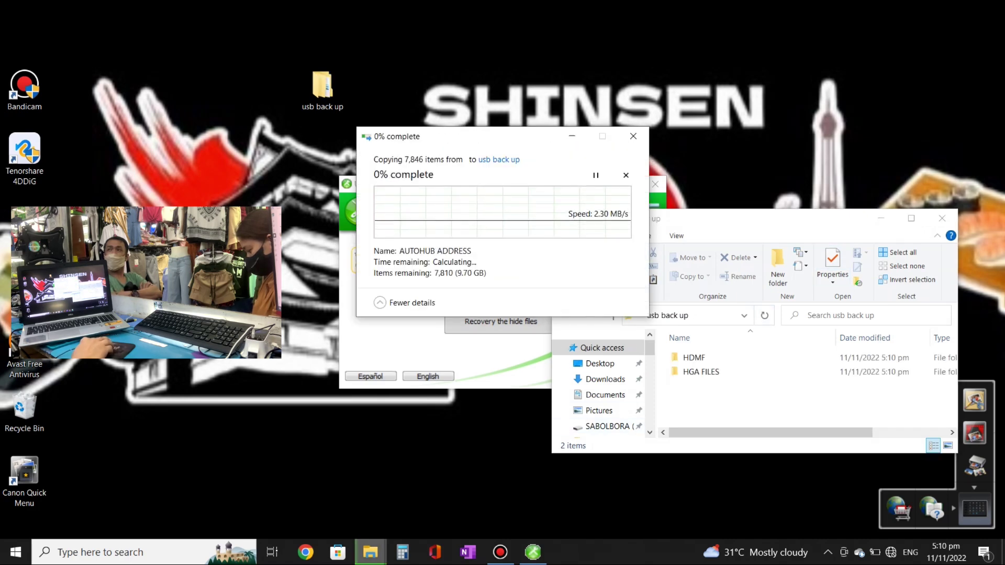
left_click_drag(551, 453, 511, 527)
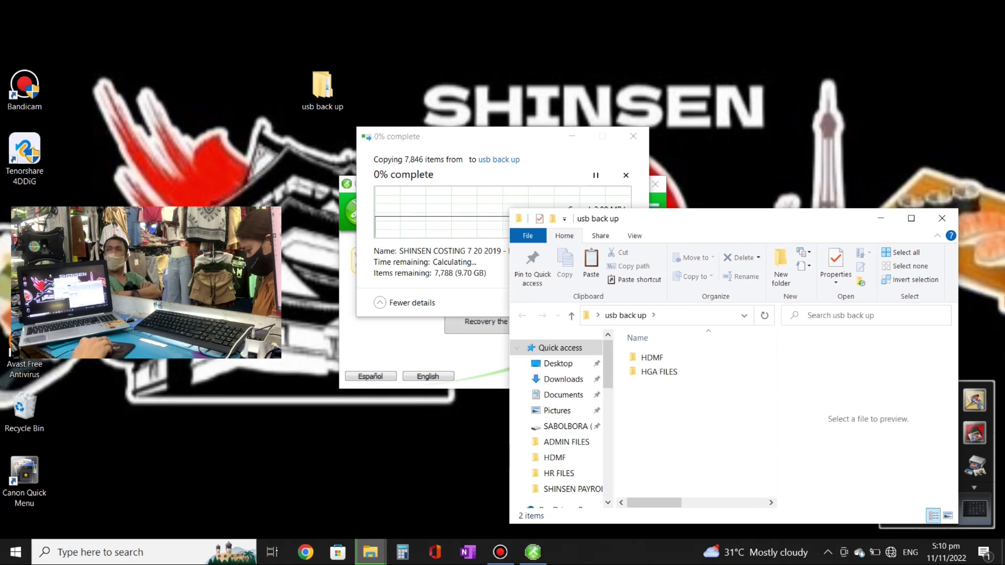